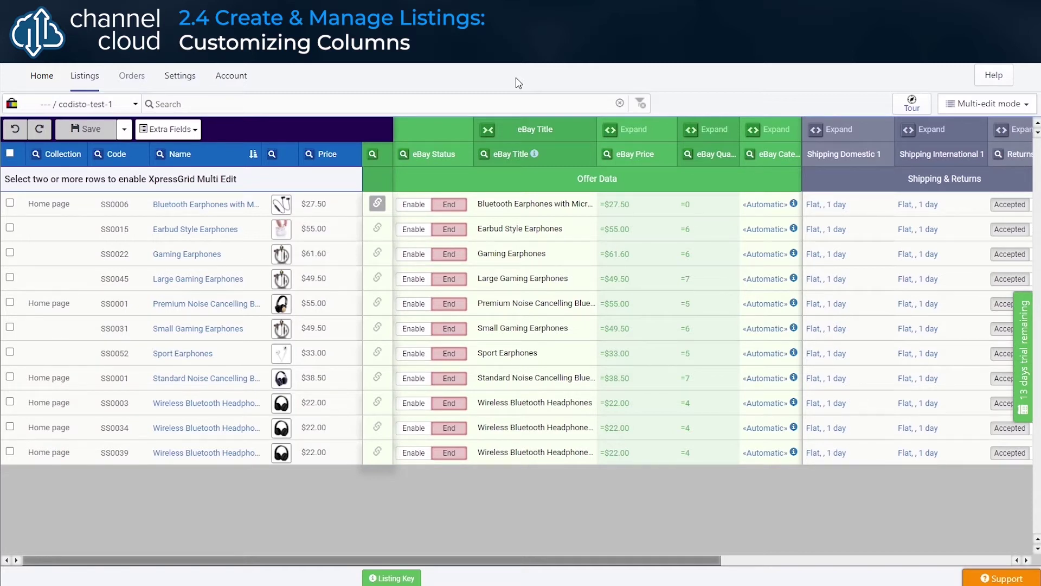
- Briefly expand and collapse the eBay Price and Quantity groups, then widen the eBay Title column
{"action": "left_click", "coordinate": [610, 131]}
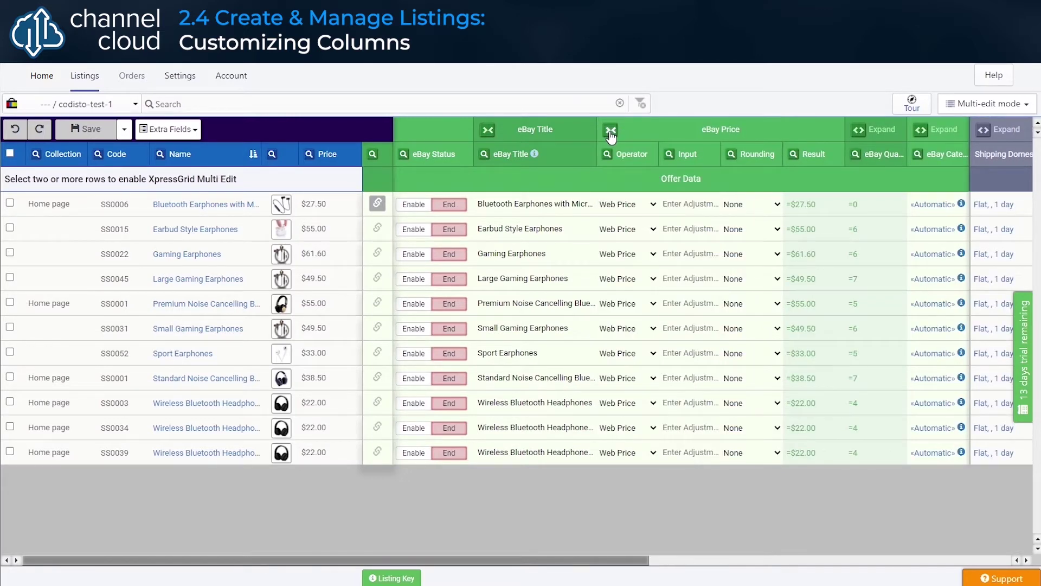
{"action": "left_click", "coordinate": [610, 131]}
{"action": "left_click", "coordinate": [690, 132]}
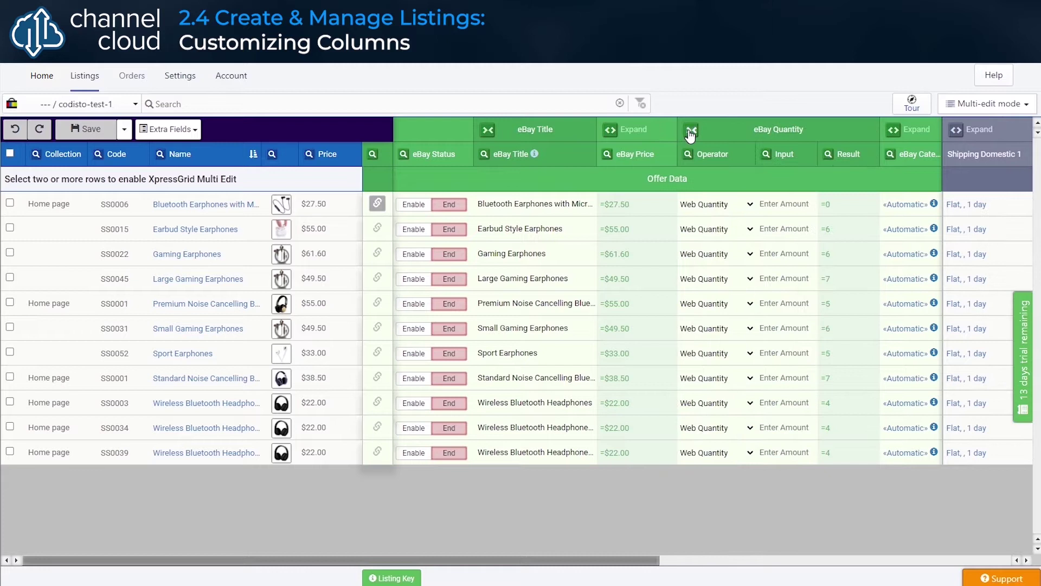
{"action": "left_click", "coordinate": [691, 130]}
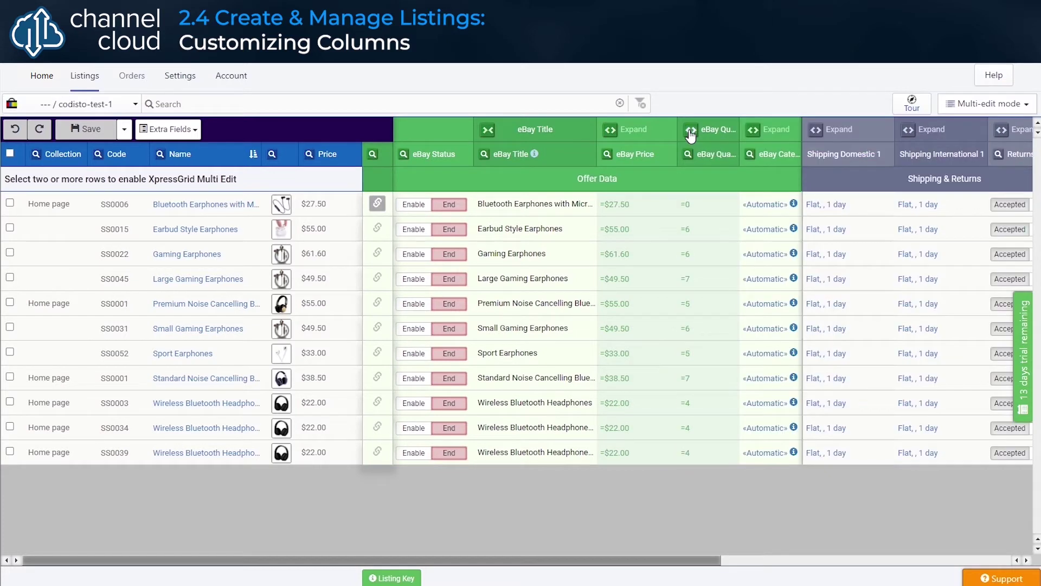
{"action": "left_click_drag", "start_coordinate": [598, 154], "coordinate": [666, 154]}
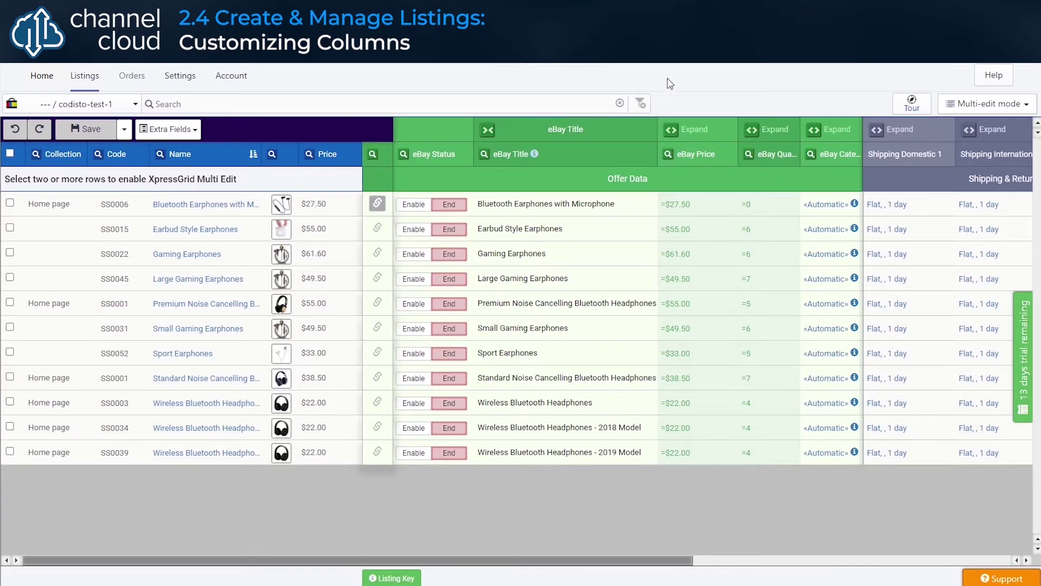
- Show the Shipping Domestic 2 and Best Offer groups and hide Shipping International 1
{"action": "left_click", "coordinate": [170, 129]}
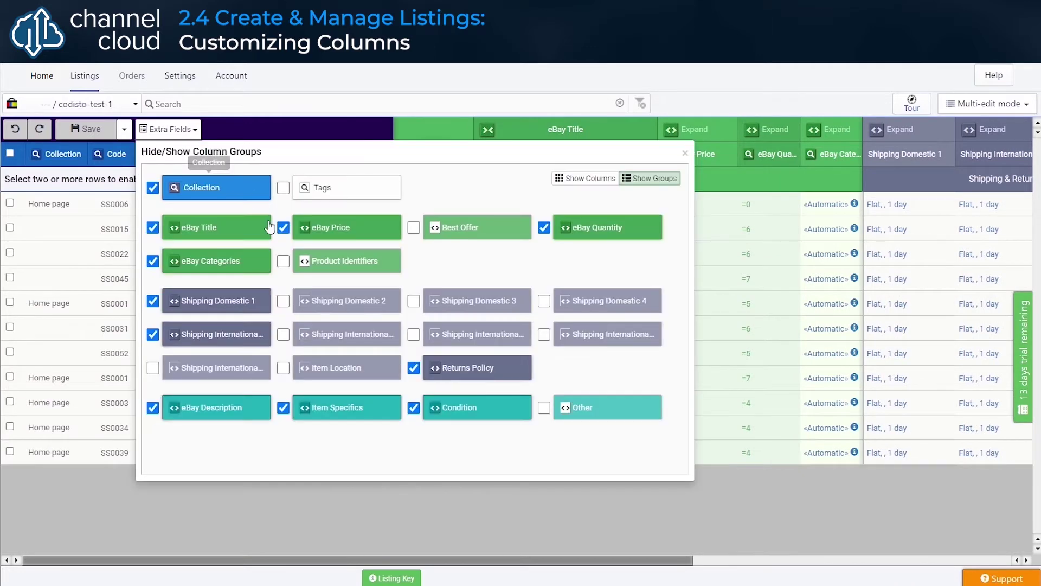
{"action": "left_click", "coordinate": [283, 262]}
{"action": "left_click", "coordinate": [283, 300]}
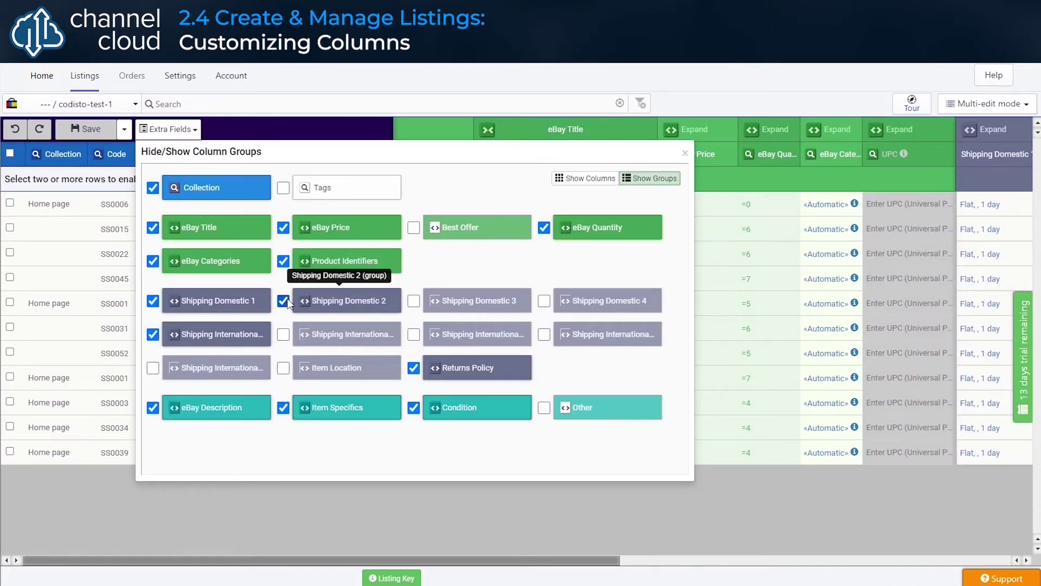
{"action": "left_click", "coordinate": [414, 228]}
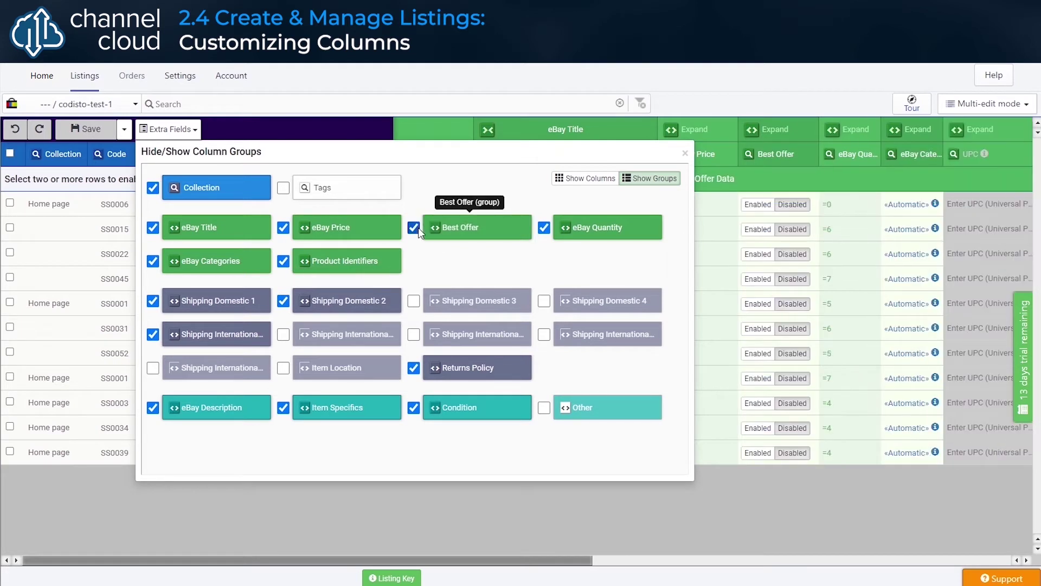
{"action": "left_click", "coordinate": [283, 261]}
{"action": "left_click", "coordinate": [153, 334]}
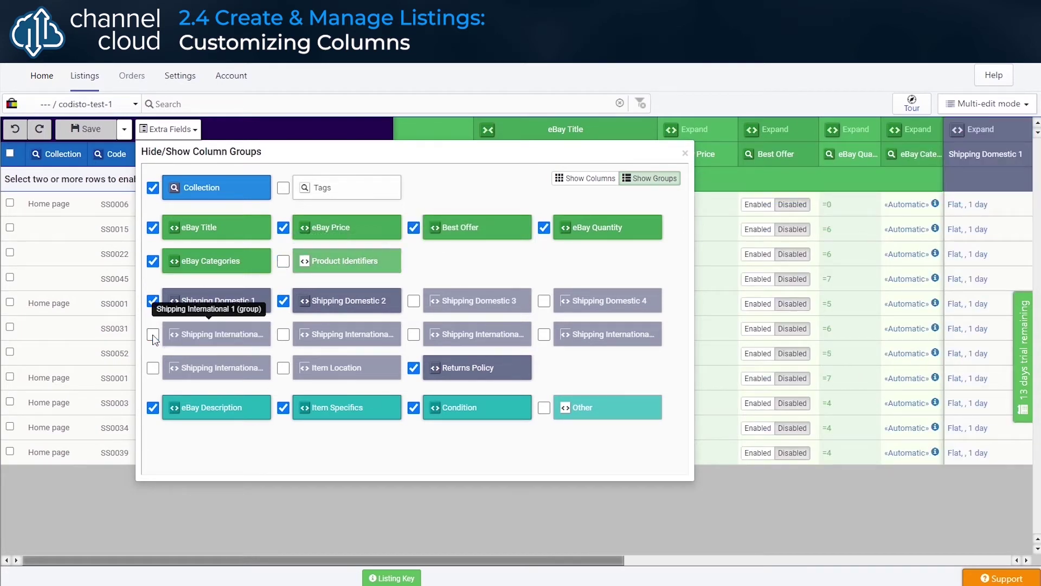
- Show the eBay Title Result and eBay Subtitle columns, and hide the eBay Price group
{"action": "left_click", "coordinate": [578, 181]}
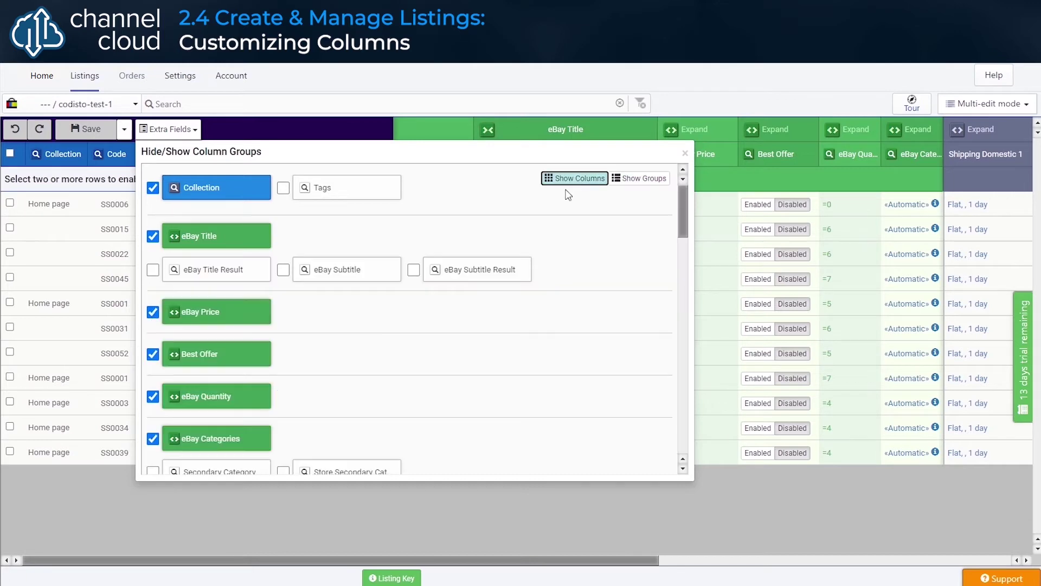
{"action": "left_click", "coordinate": [153, 270]}
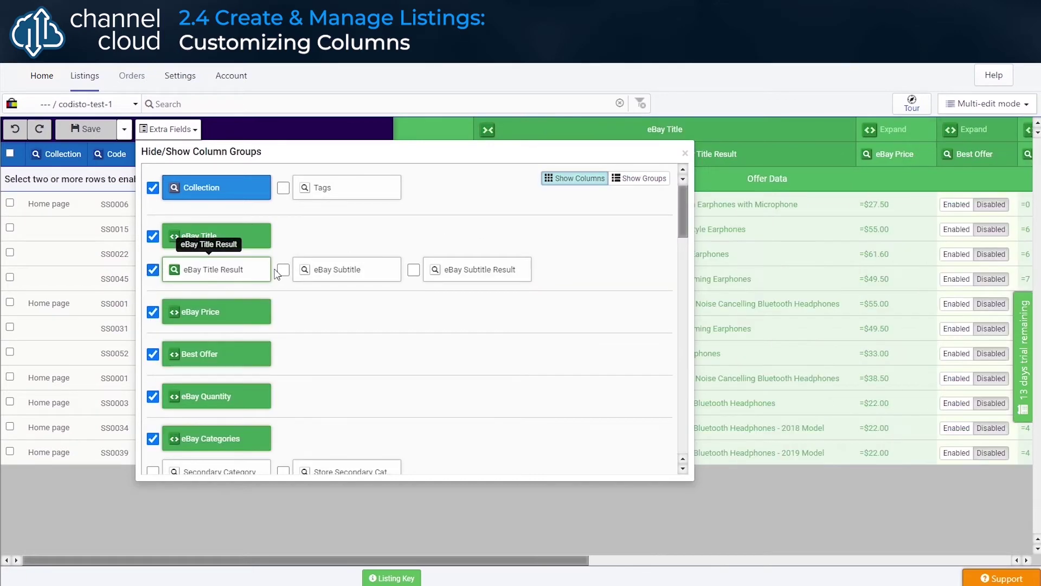
{"action": "left_click", "coordinate": [283, 269]}
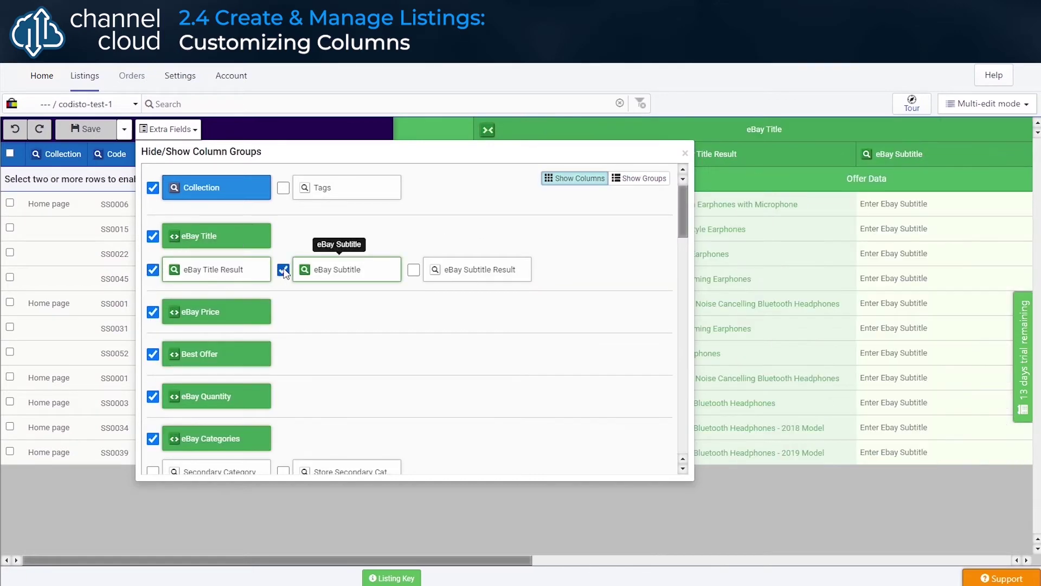
{"action": "left_click", "coordinate": [638, 178]}
{"action": "left_click", "coordinate": [283, 226]}
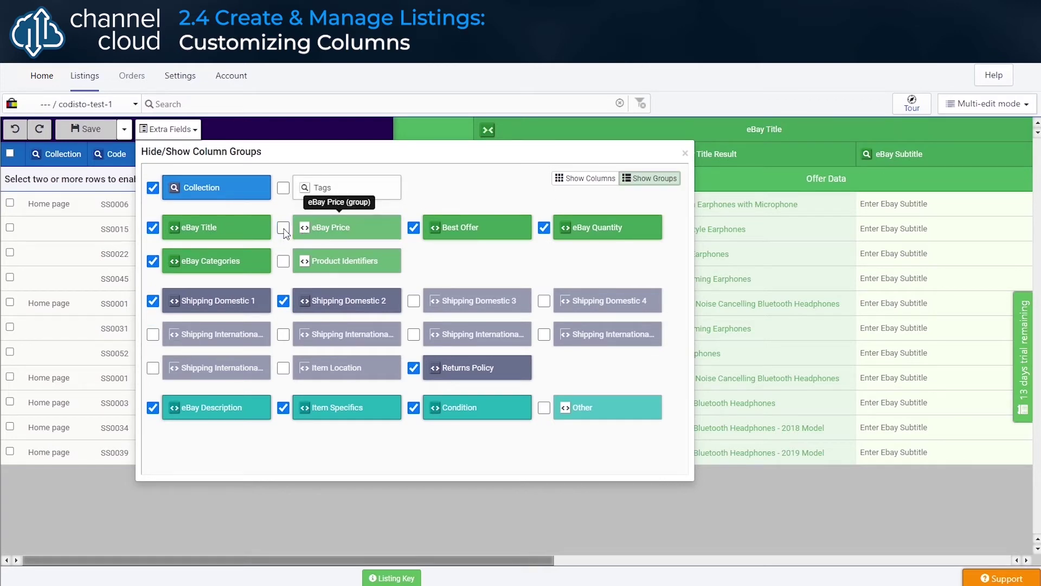
- Close the Hide/Show Column Groups dialog to return to the eBay.com listings grid
{"action": "left_click", "coordinate": [685, 153]}
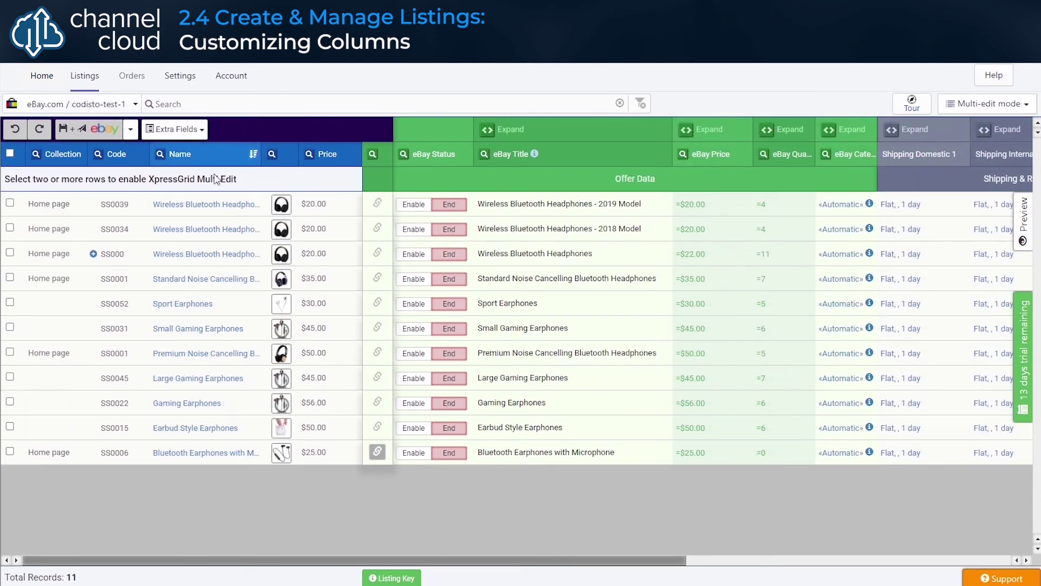
- Expand SS000 in the Code column to reveal variants SS0003, SS0004 and SS0005
{"action": "left_click", "coordinate": [94, 253]}
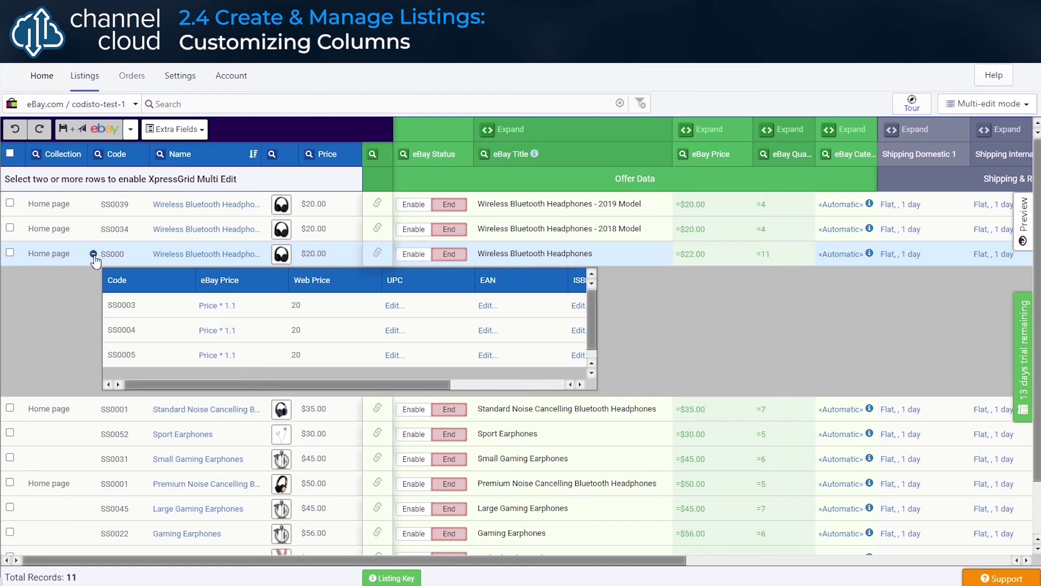